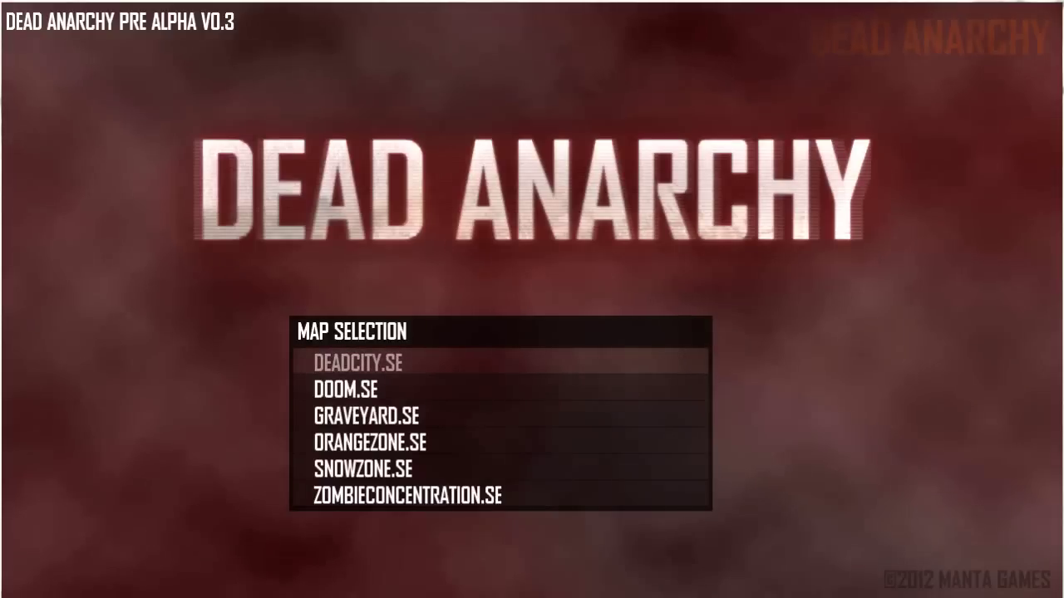
Load the DEADCITY.SE map and walk through the tunnel past the wall's edge.
key("Return")
key("w")
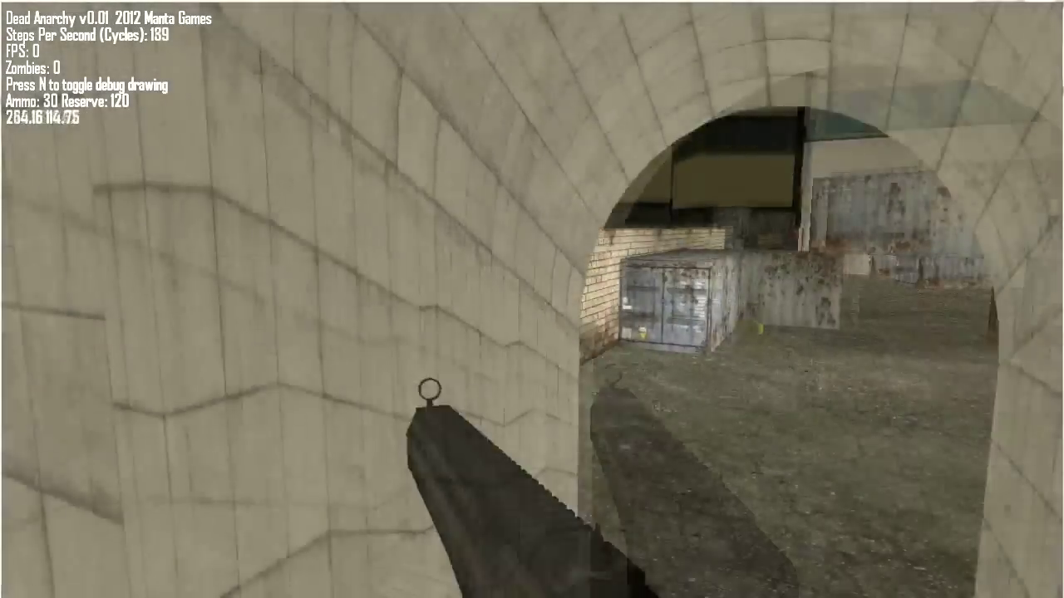
key("w")
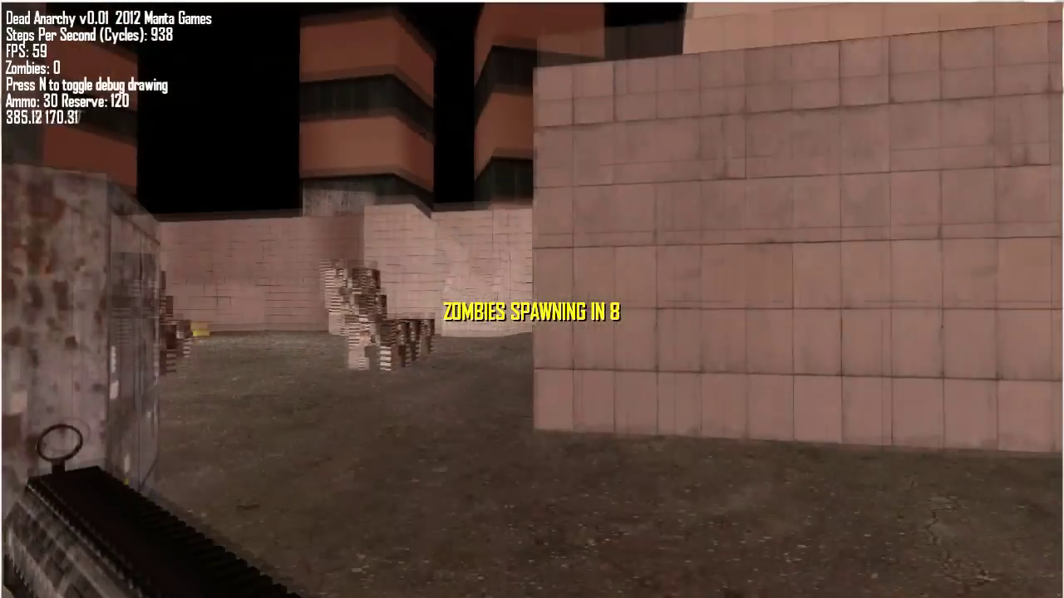
key("w")
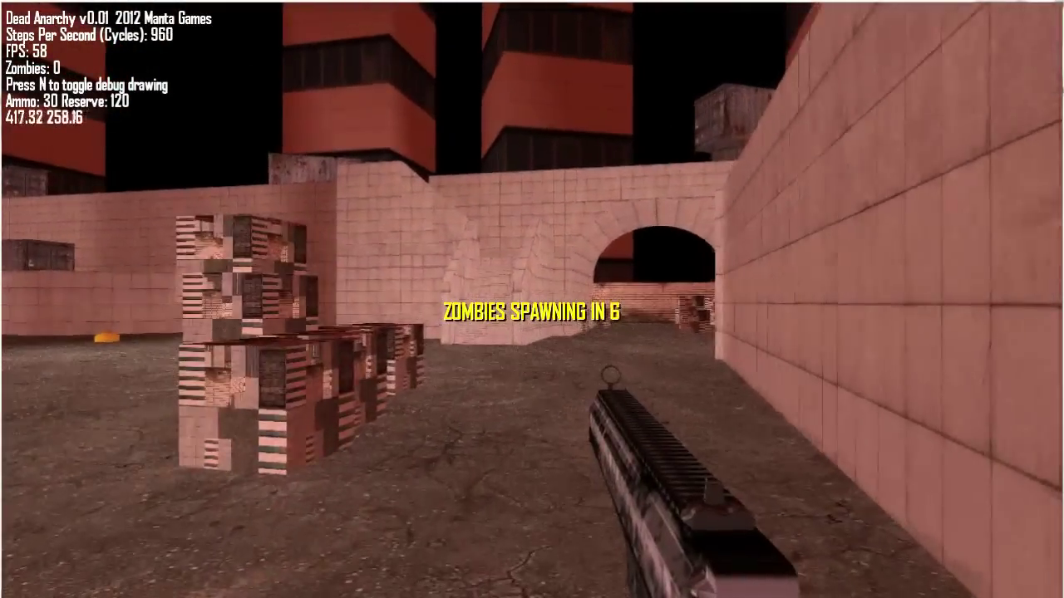
Go through the archway and stairwell onto the container-lined street.
key("w")
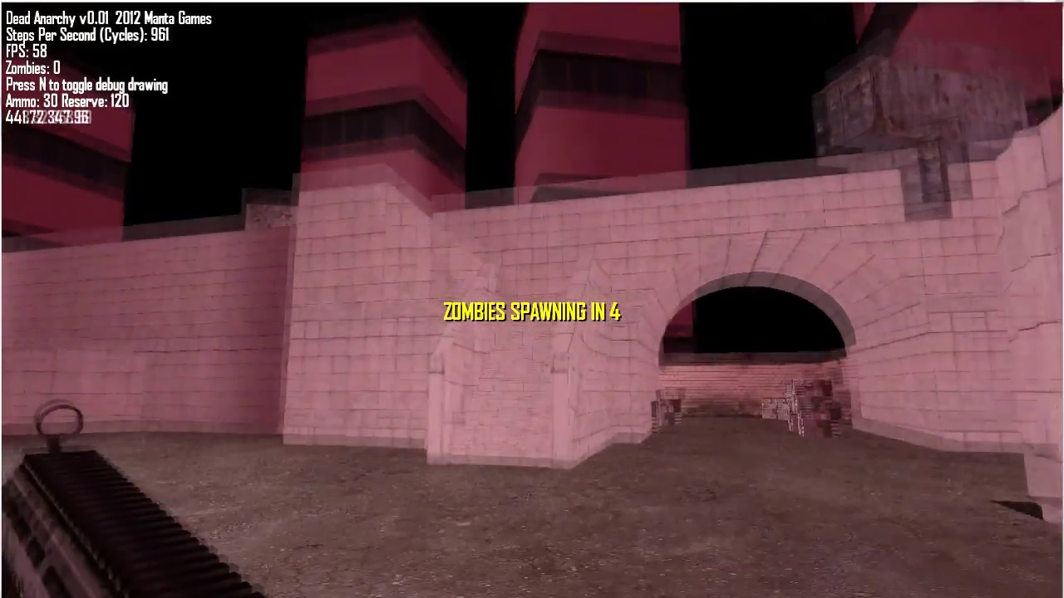
key("w")
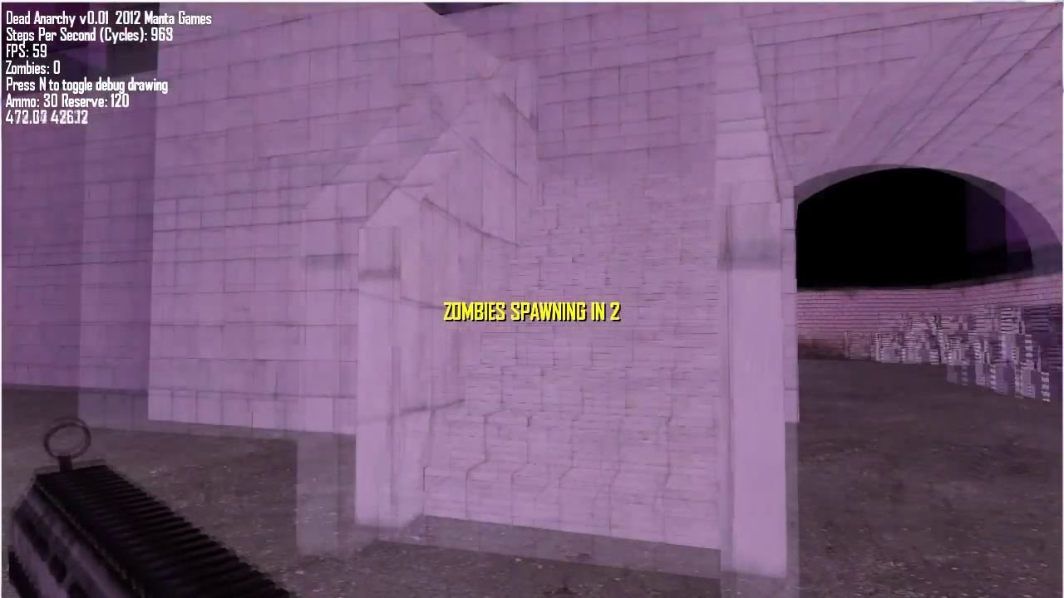
key("w")
key("w")
key("w")
key("w")
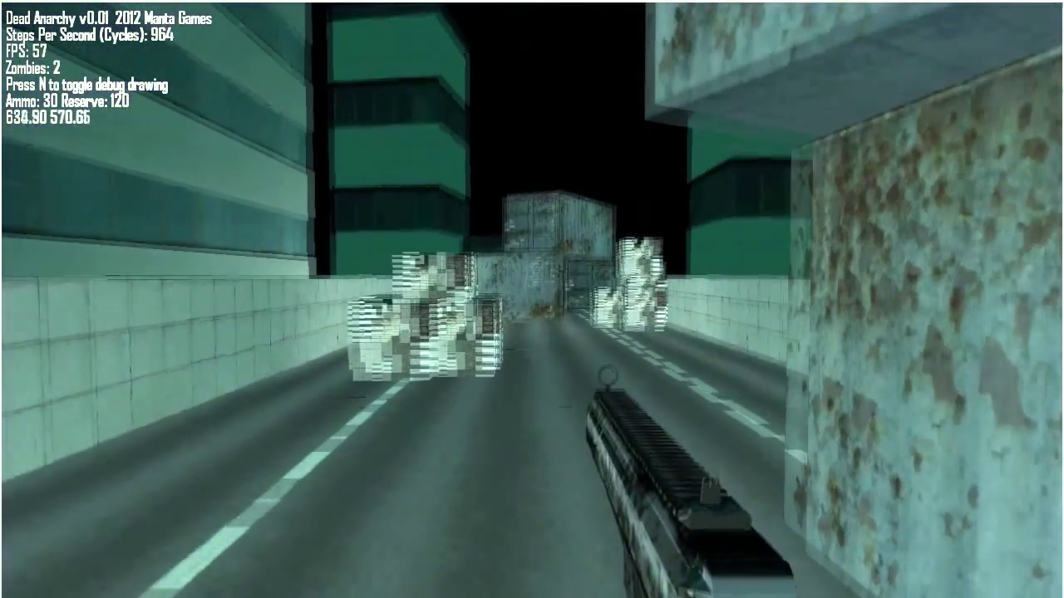
Walk down the street, lower the weapon, and push into the stacked blocks.
key("w")
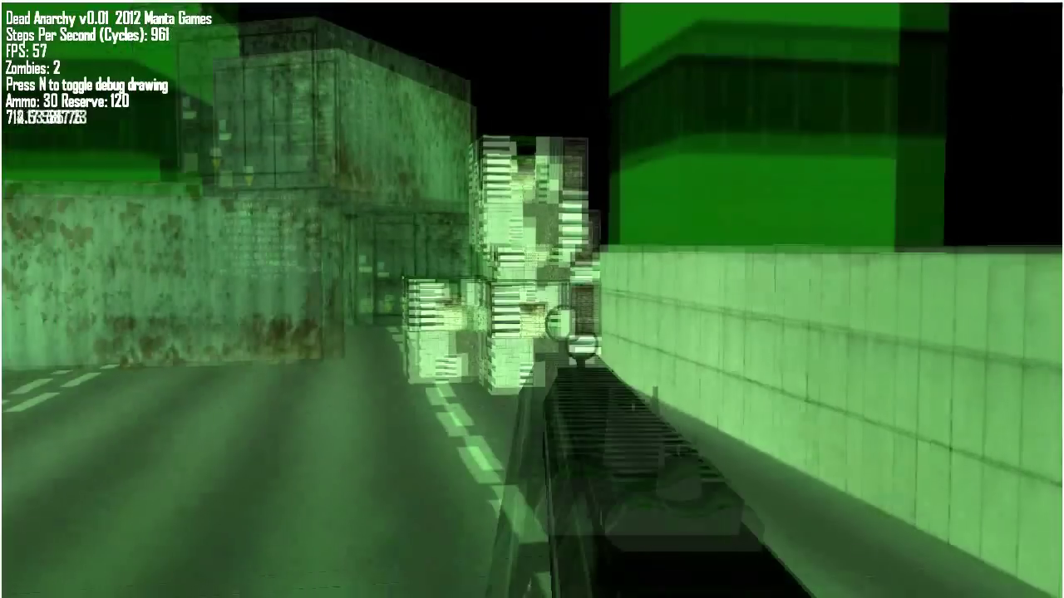
key("w")
key("w")
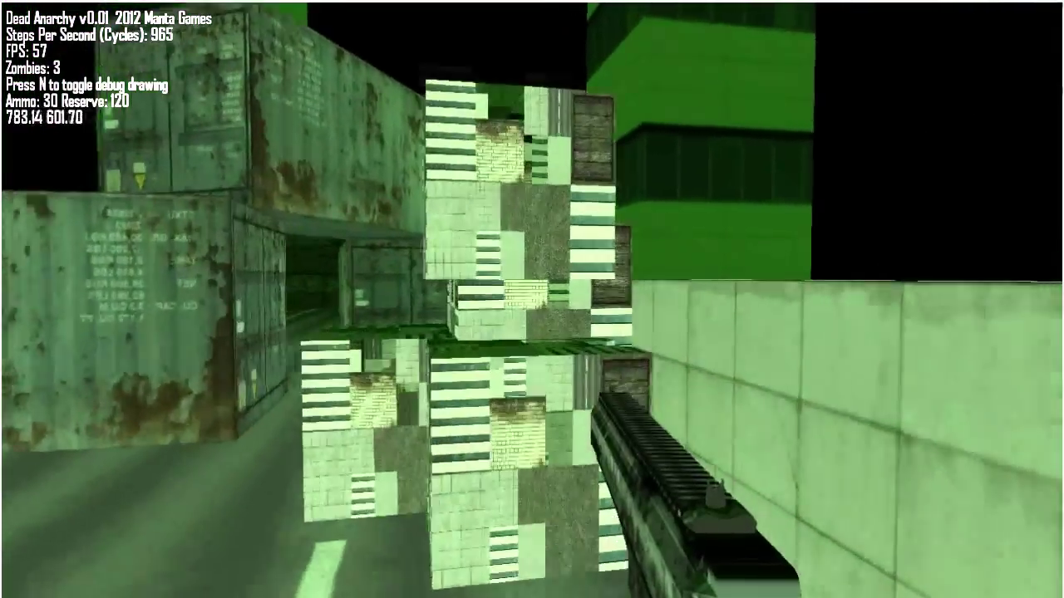
key("w")
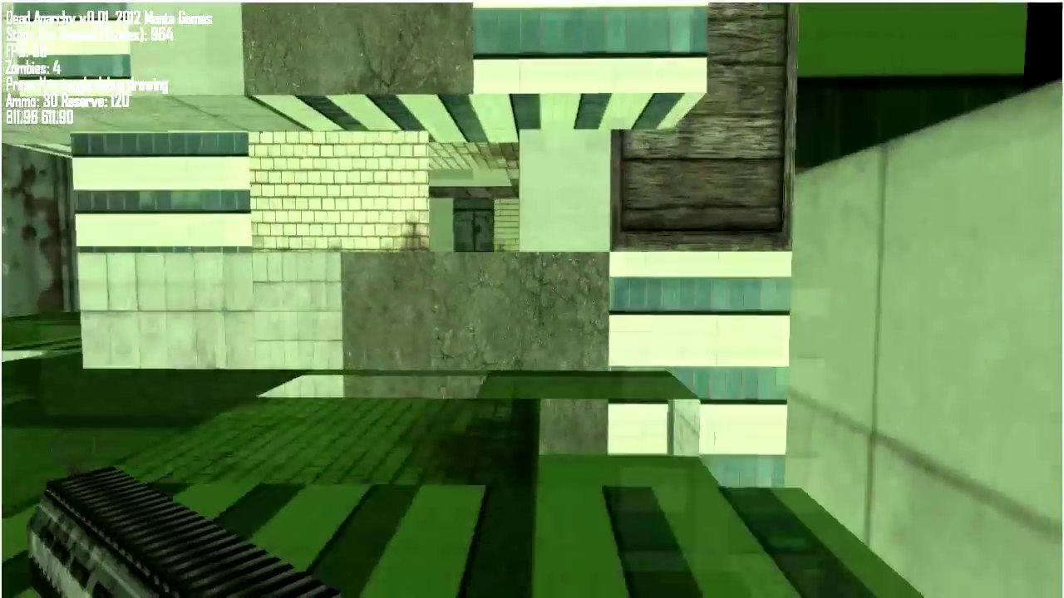
key("w")
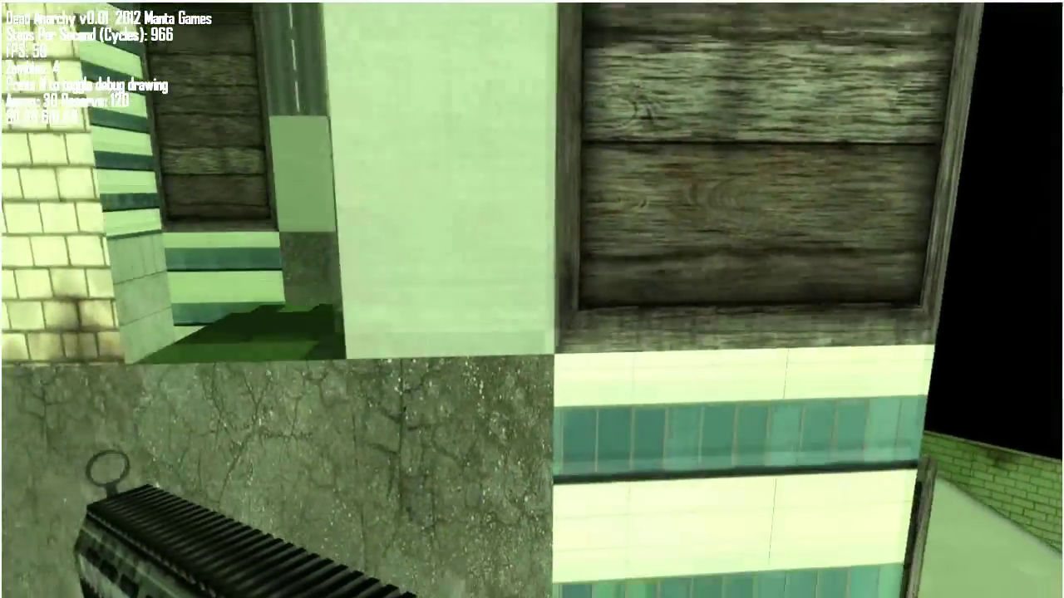
Glitch through the blocks onto the container top overlooking the yard.
key("w")
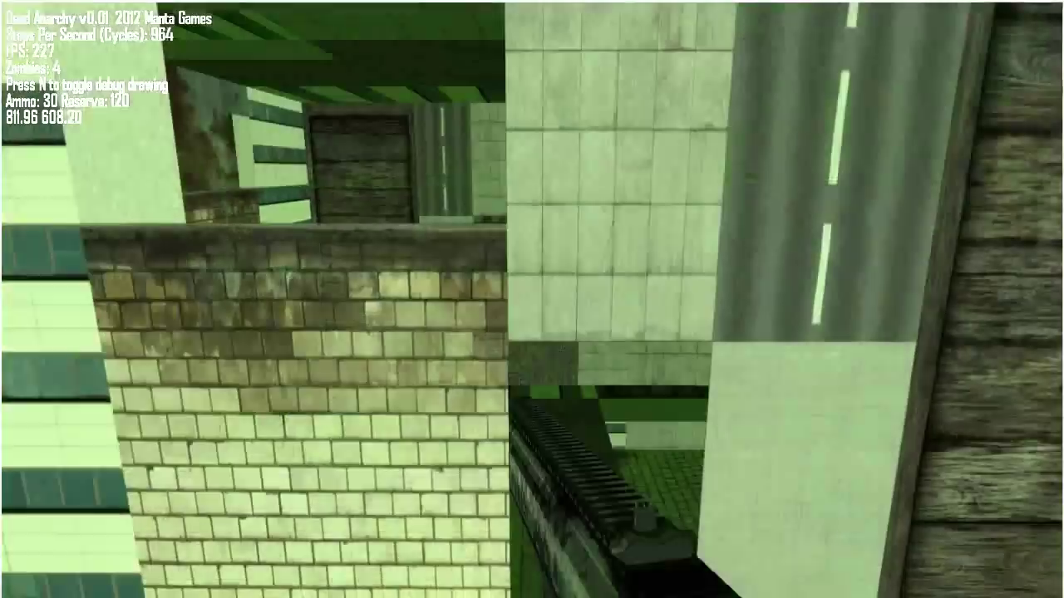
key("w")
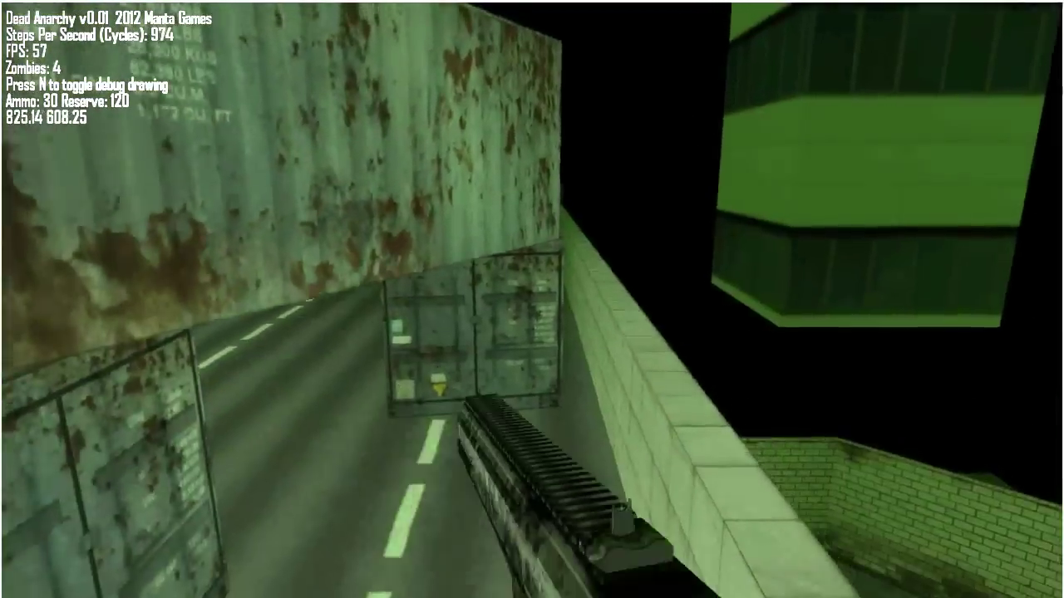
key("w")
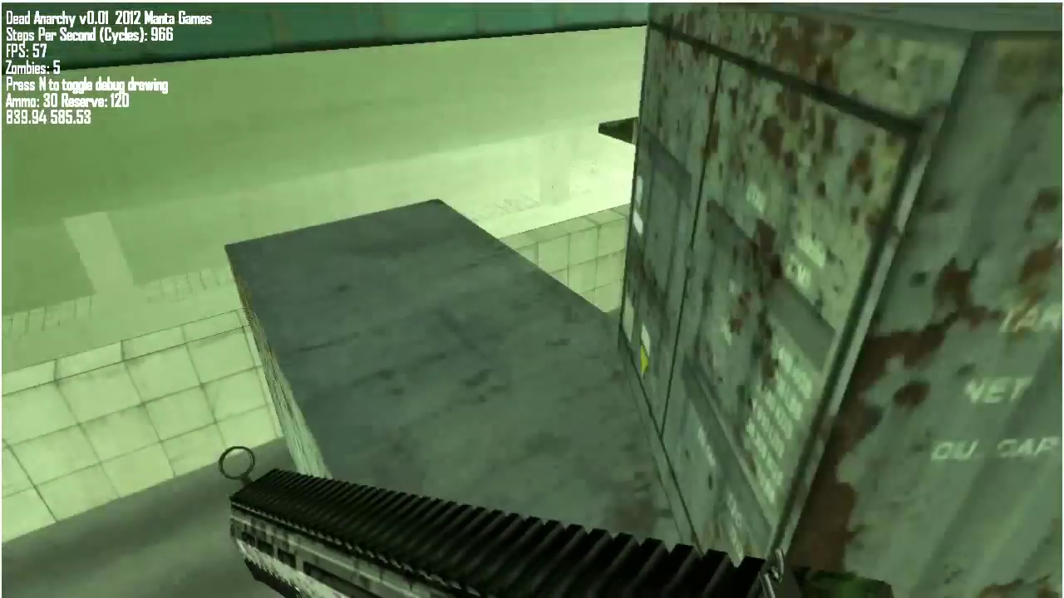
key("w")
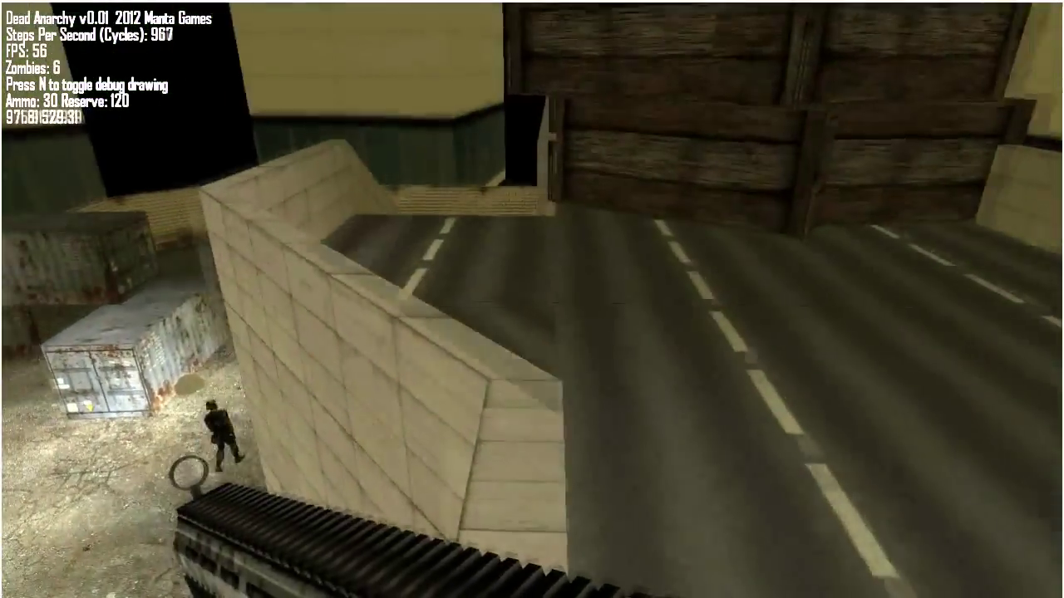
key("w")
key("w")
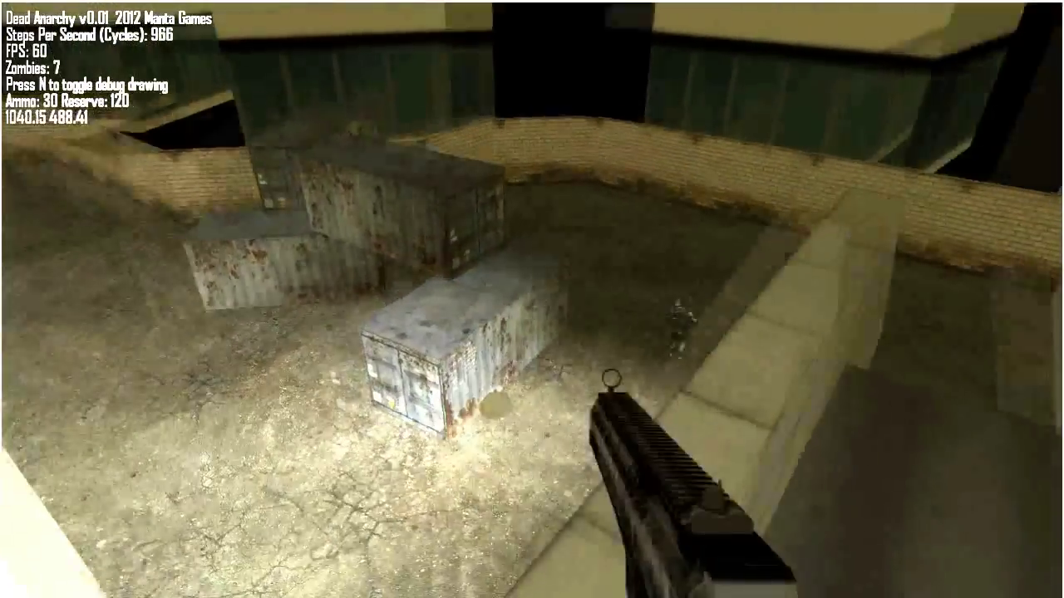
key("w")
key("w")
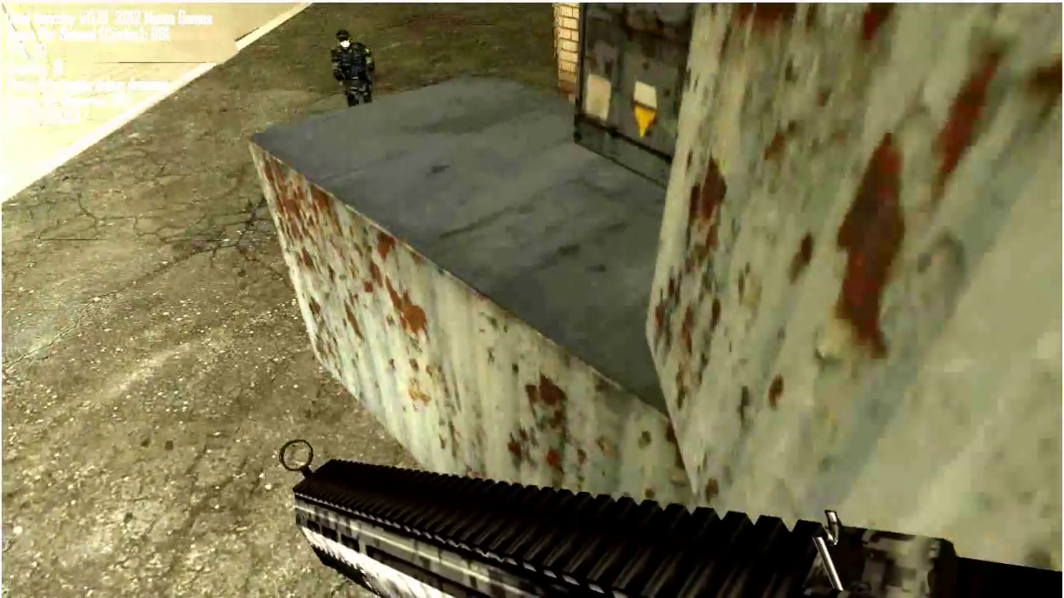
key("w")
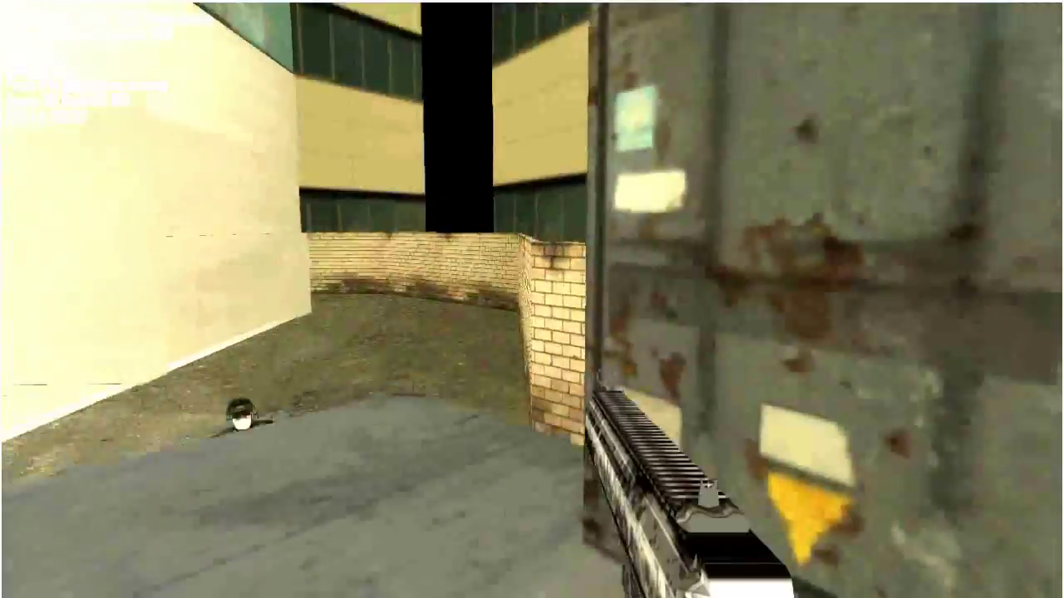
Cross over the brick wall and turn toward the dark green building.
key("w")
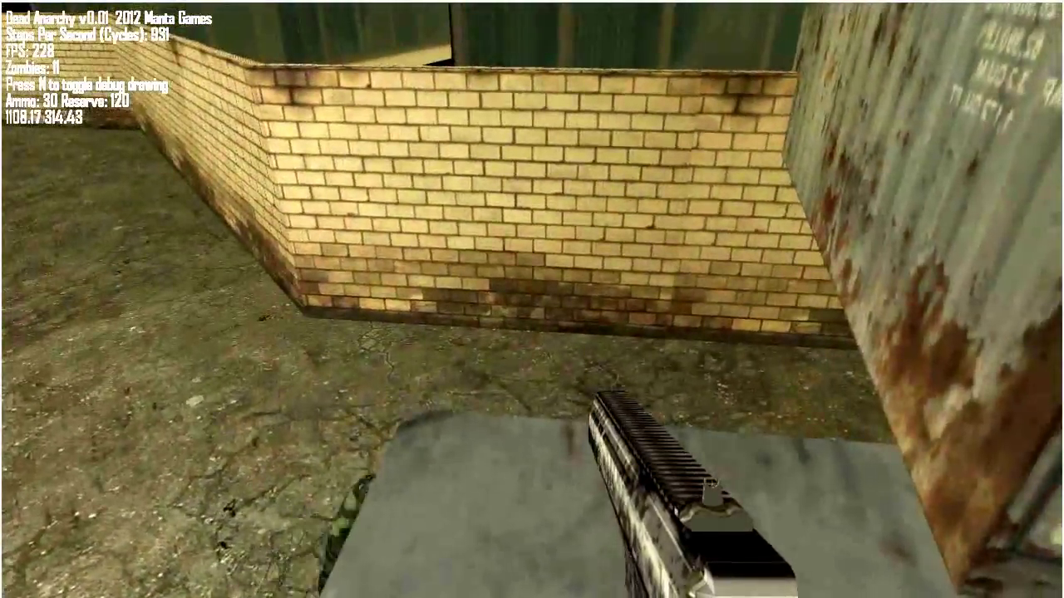
key("w")
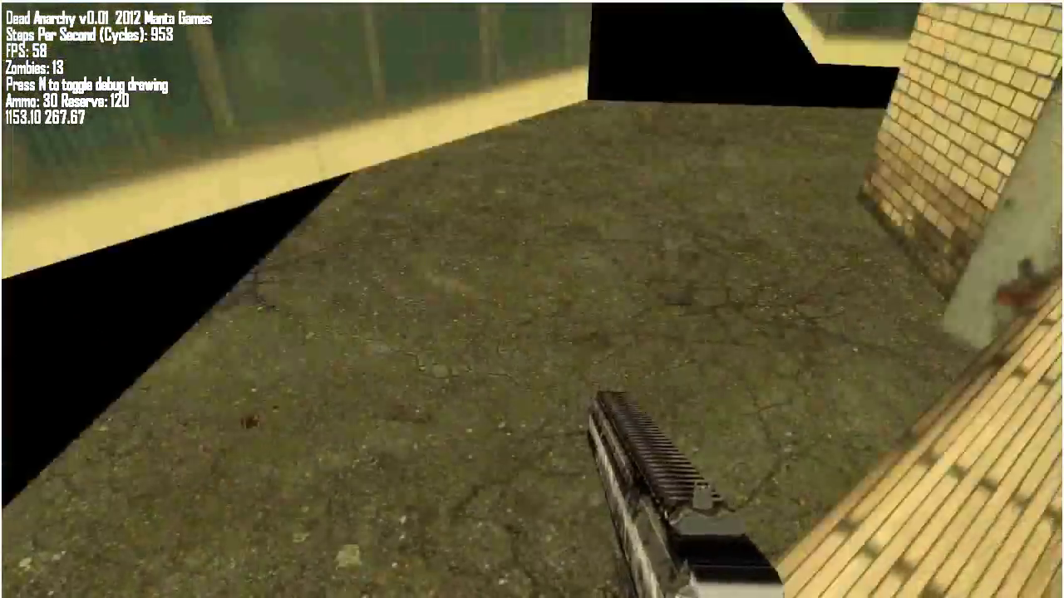
key("w")
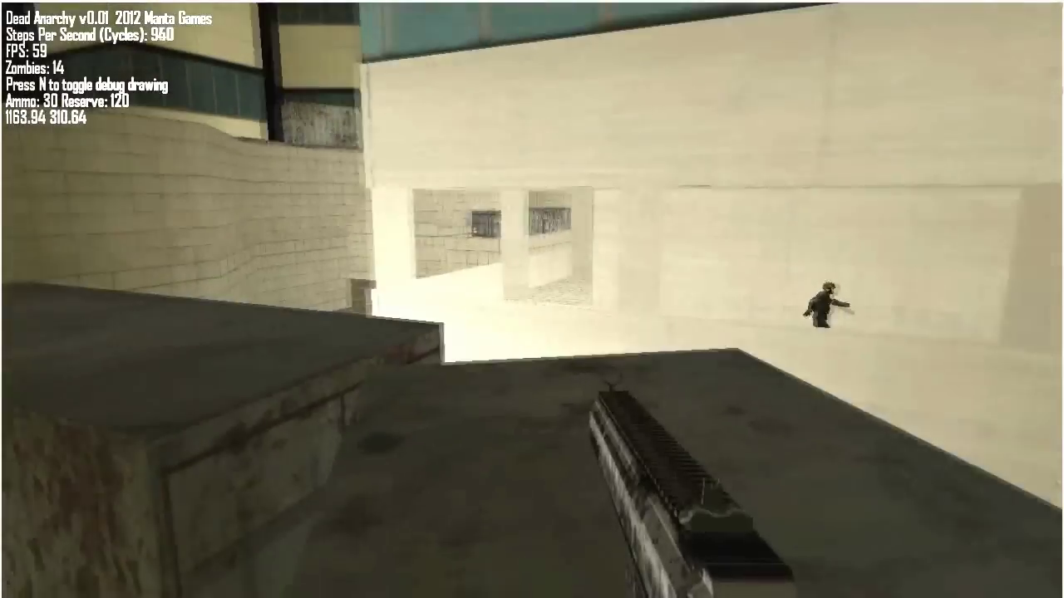
key("s")
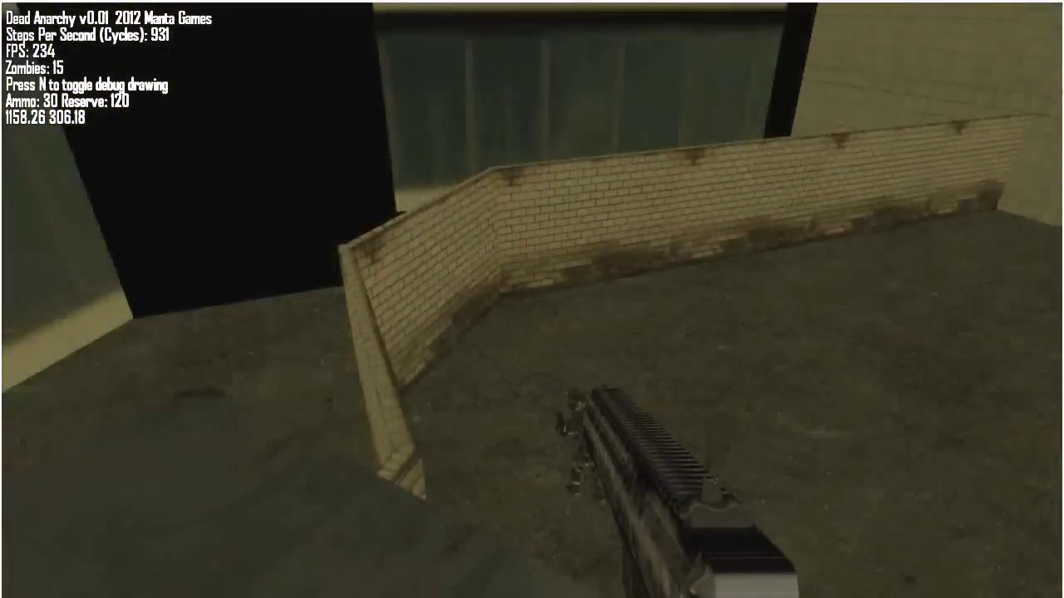
Cross the rooftop and aim down the sights at the courtyard zombie crowd.
key("w")
right_click(532, 300)
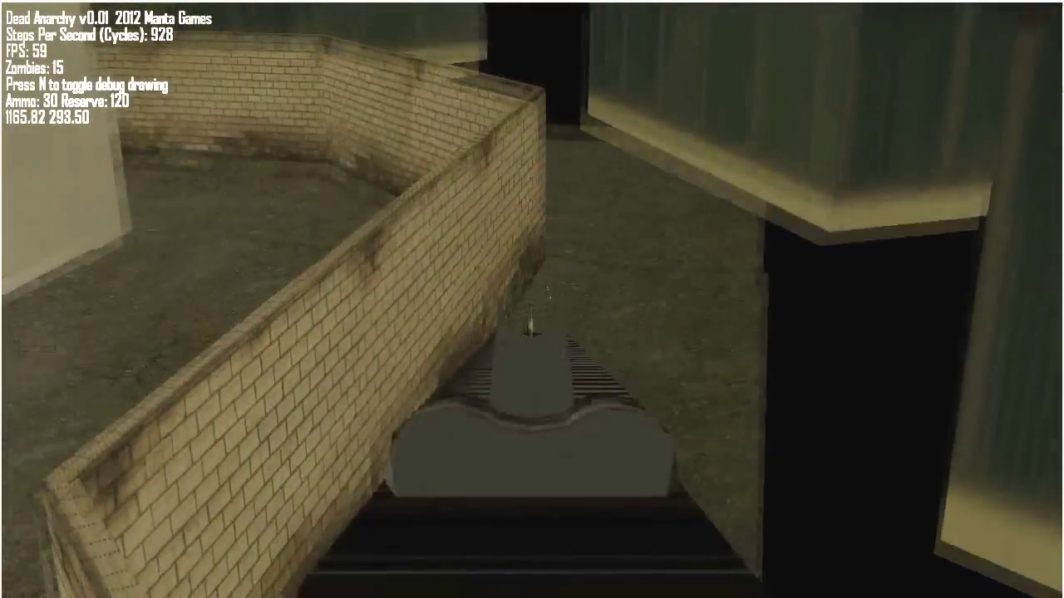
key("w")
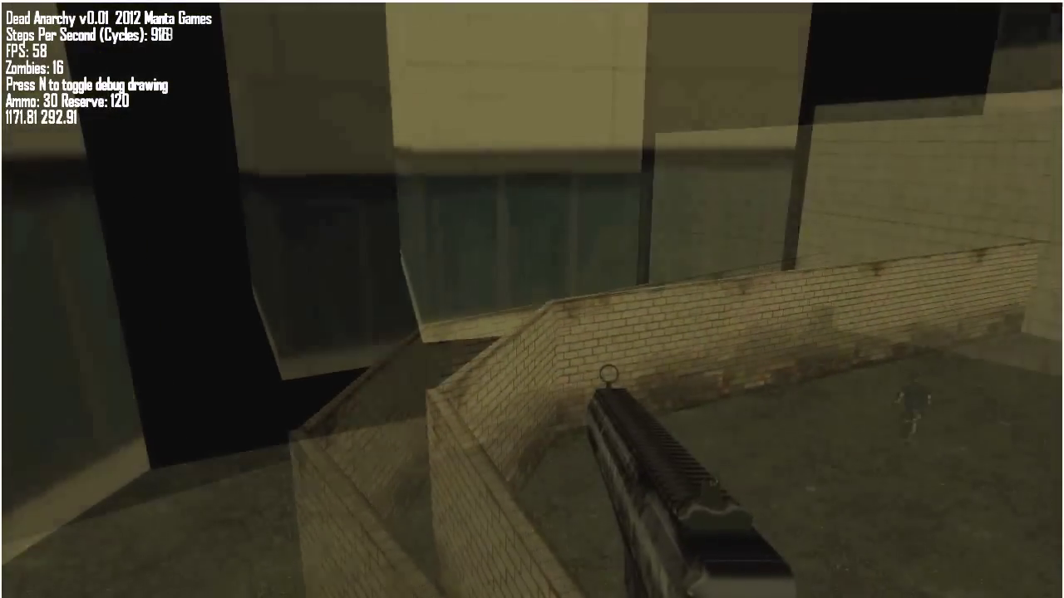
key("w")
key("w")
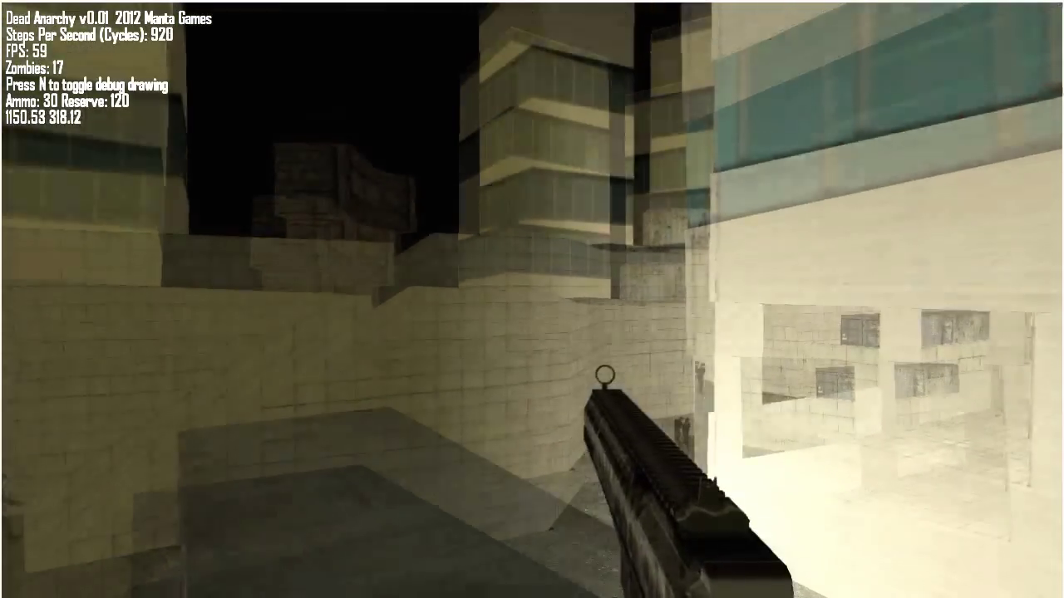
right_click(532, 299)
key("w")
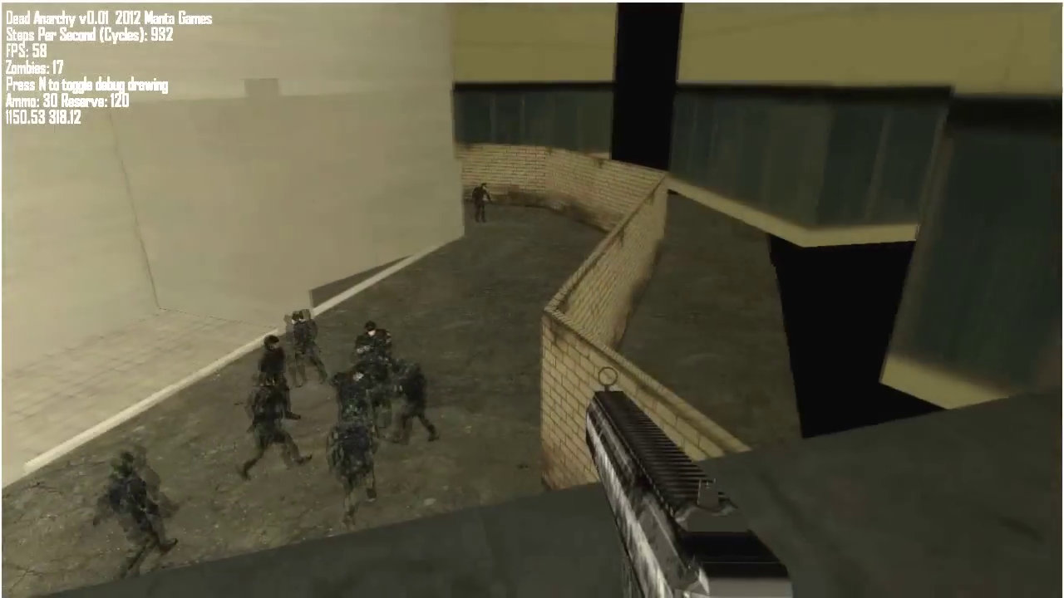
Walk along the wall top past the zombies toward the green building ledge.
key("w")
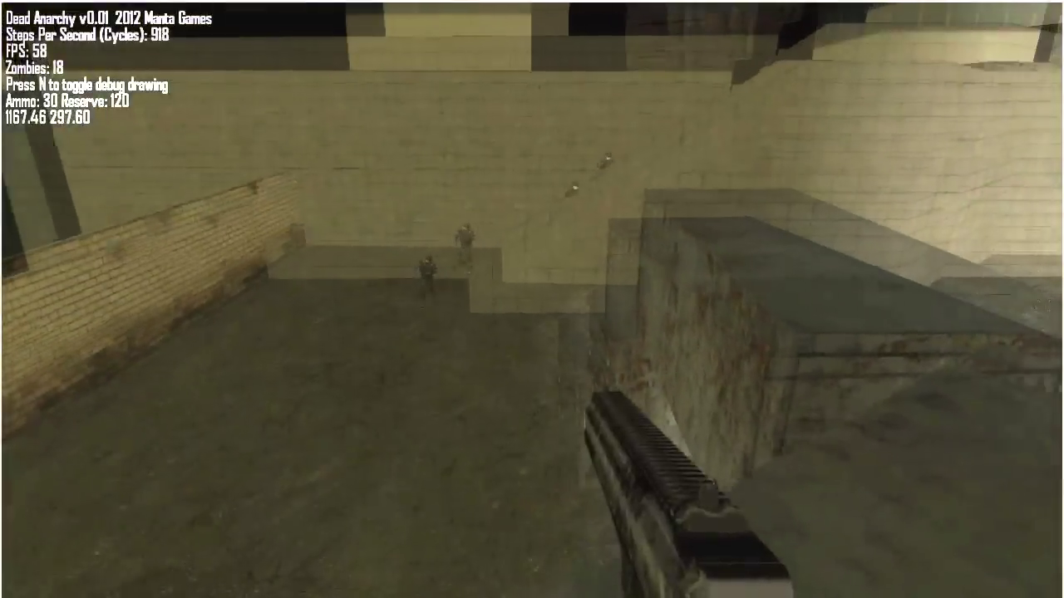
key("w")
key("w")
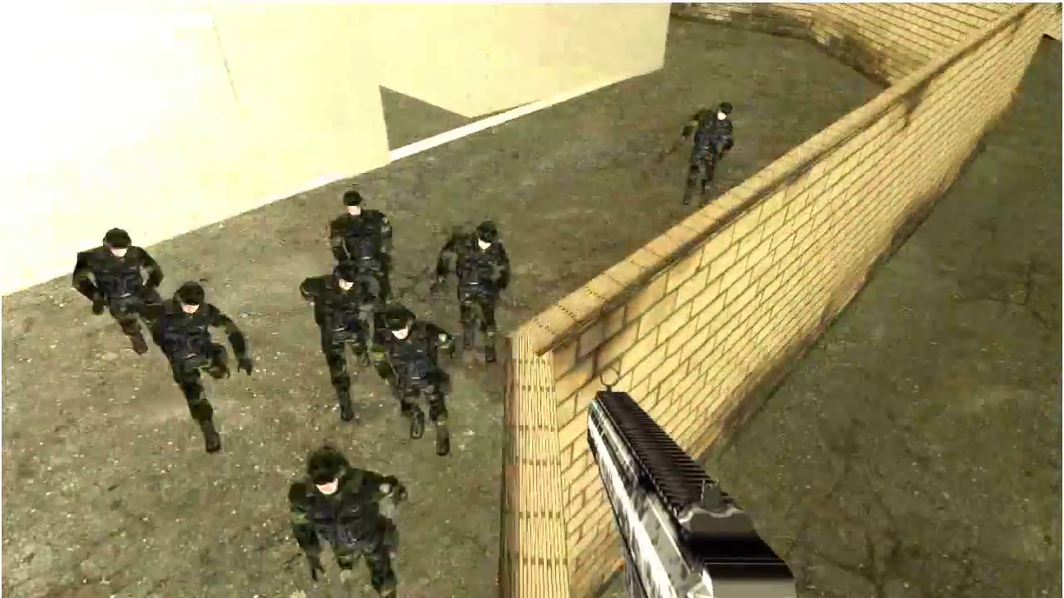
key("w")
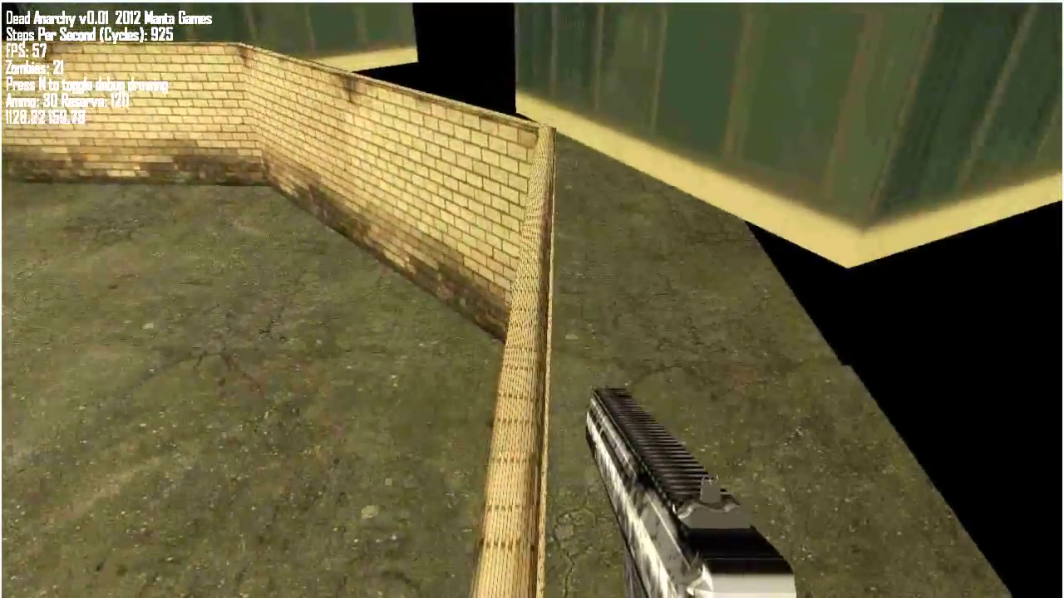
key("w")
key("w")
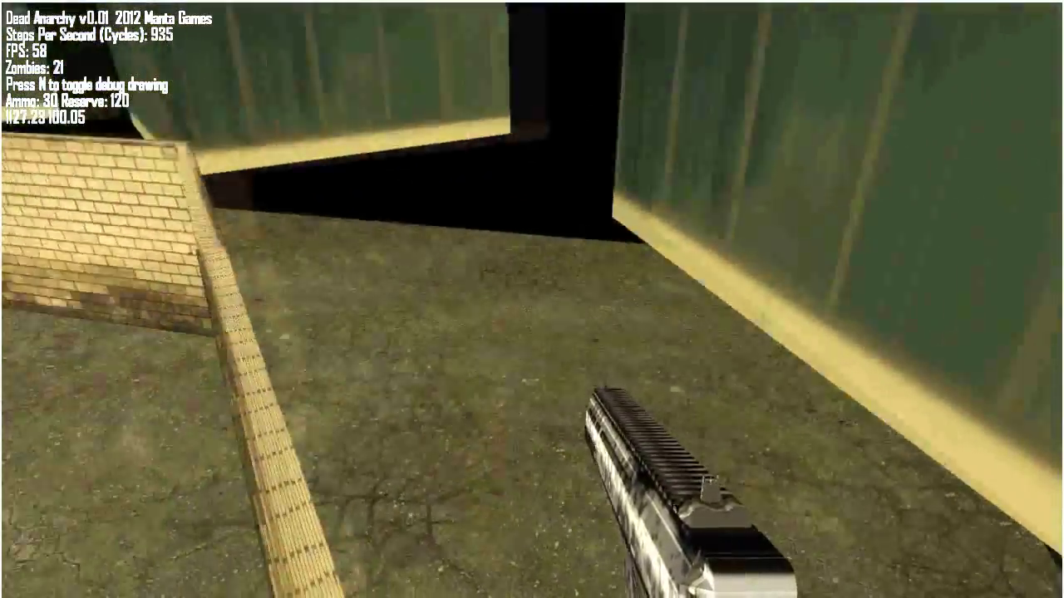
Climb onto the rusty container and step off onto the ledge.
key("w")
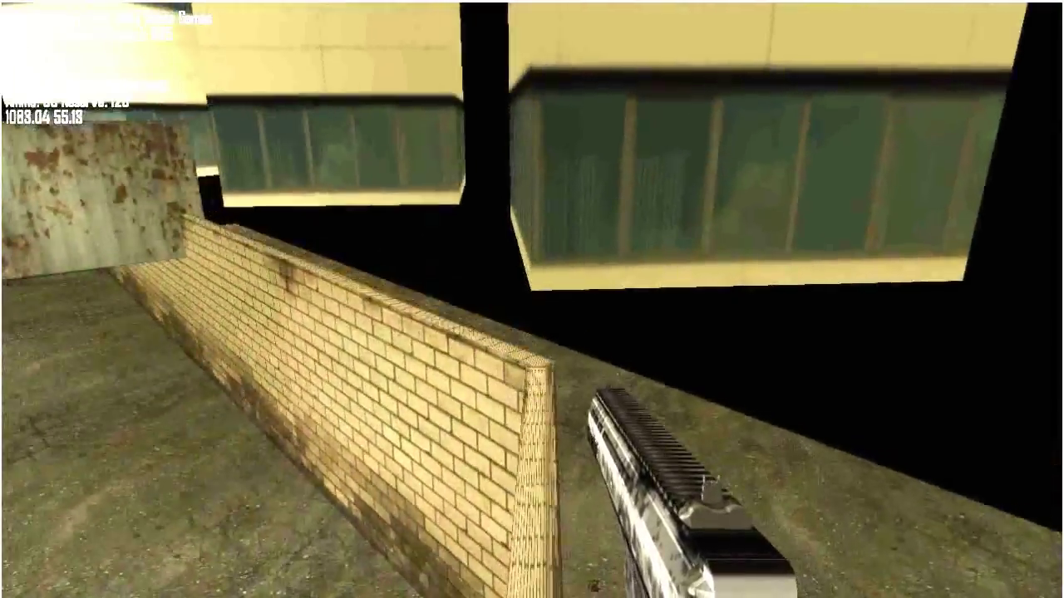
key("w")
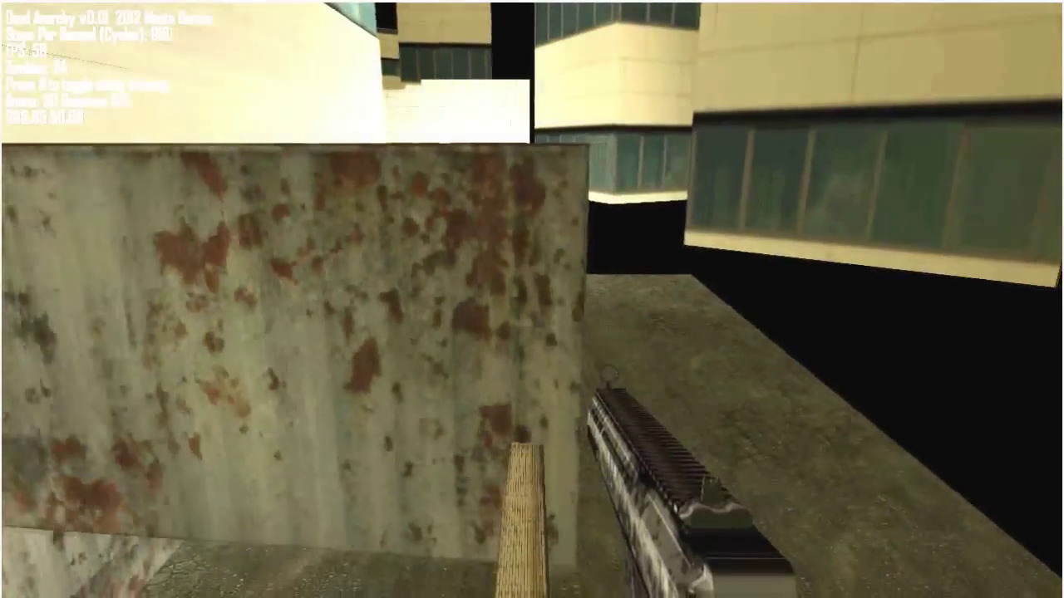
key("w")
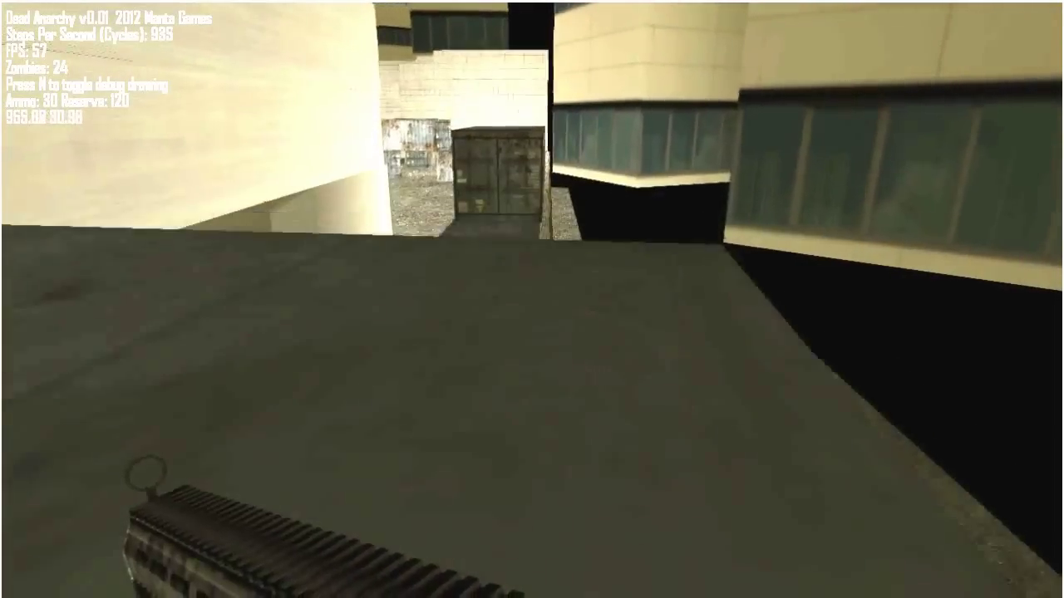
key("w")
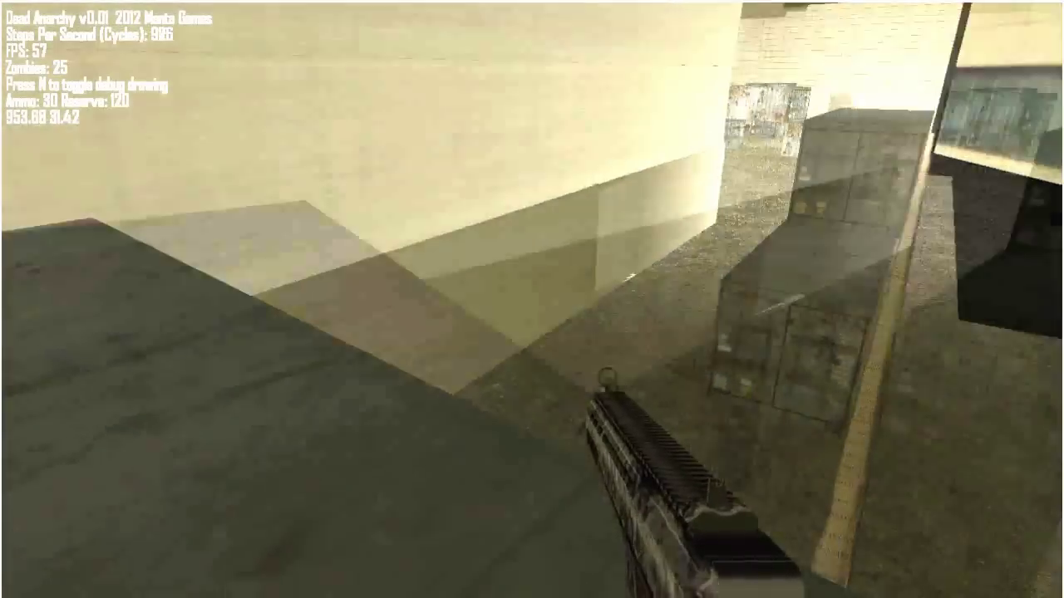
key("w")
key("w")
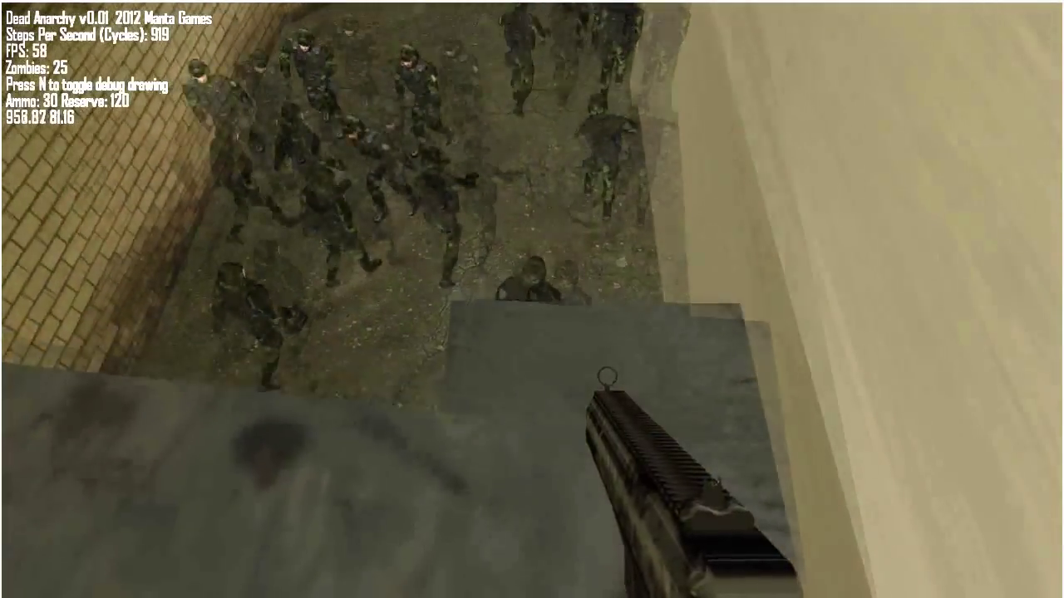
Follow the ledge toward the beige wall and drop outside the boundary.
key("w")
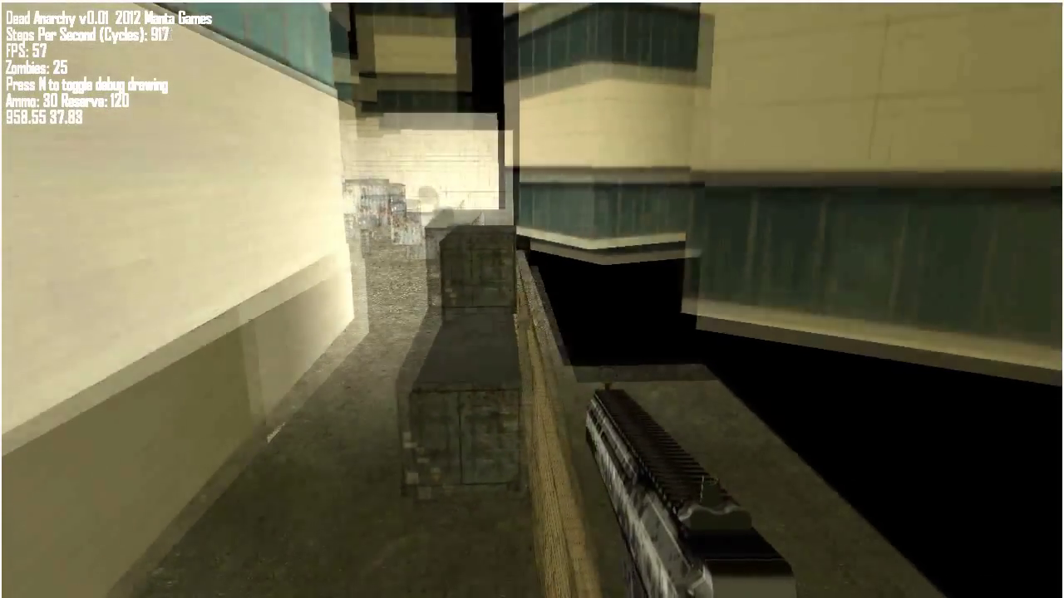
key("w")
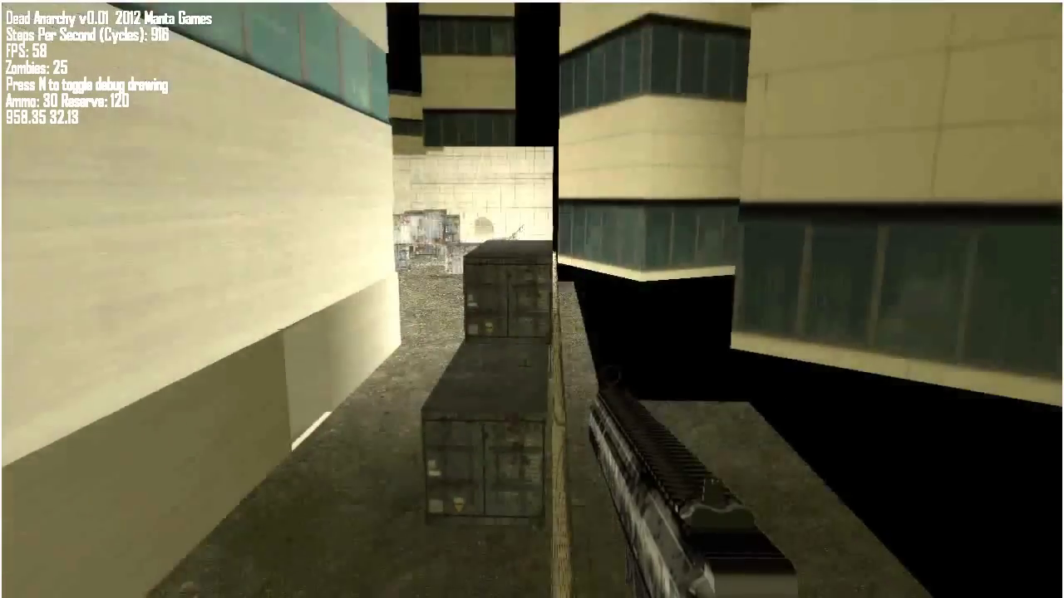
key("w")
key("w")
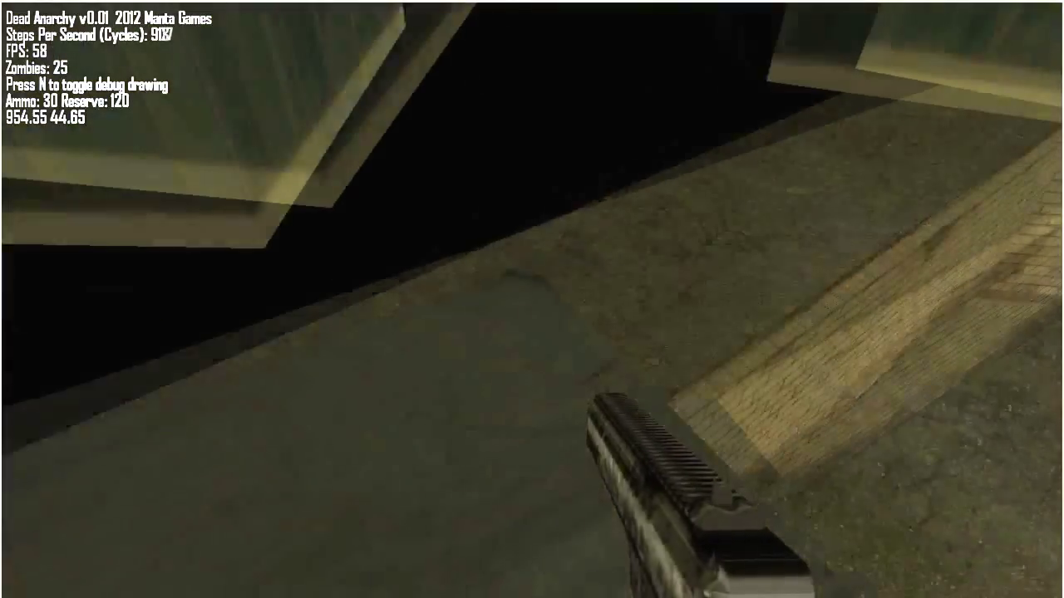
key("w")
key("w")
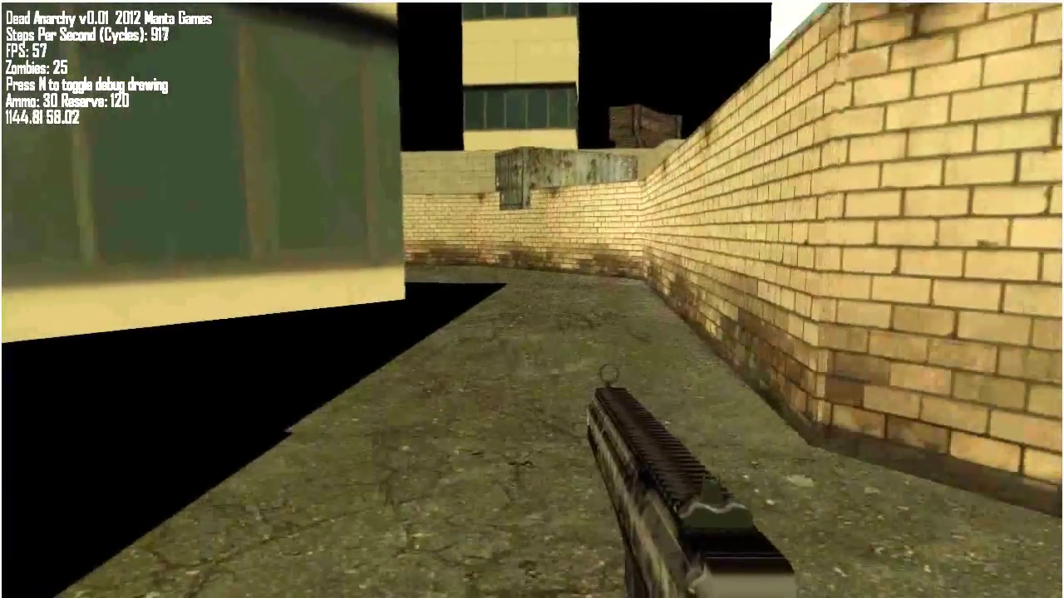